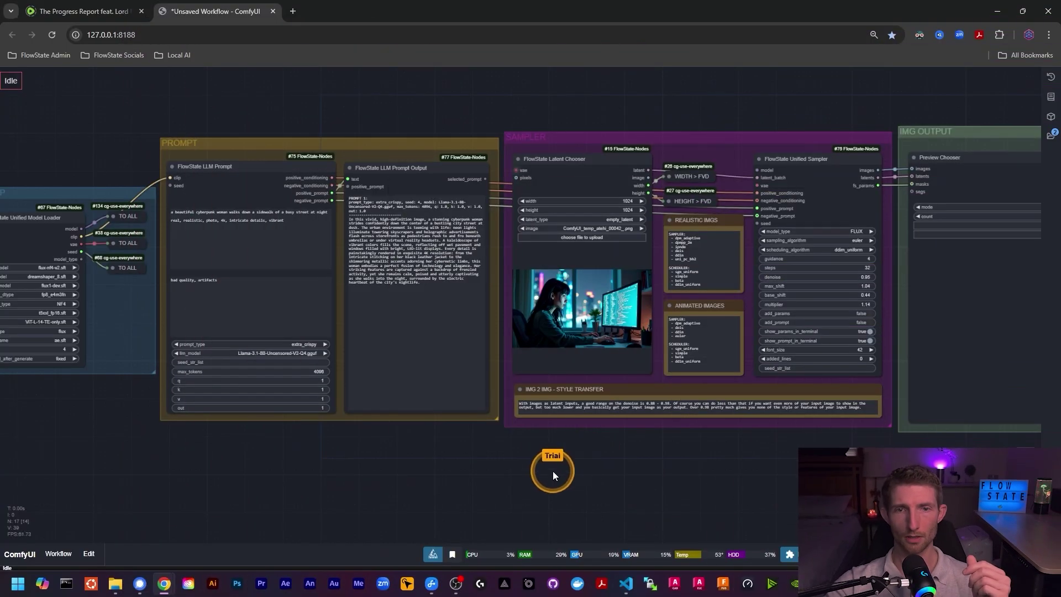
- Pan and zoom across the workflow to look over the IMG OUTPUT group
{"action": "left_click_drag", "start_coordinate": [552, 471], "coordinate": [619, 480]}
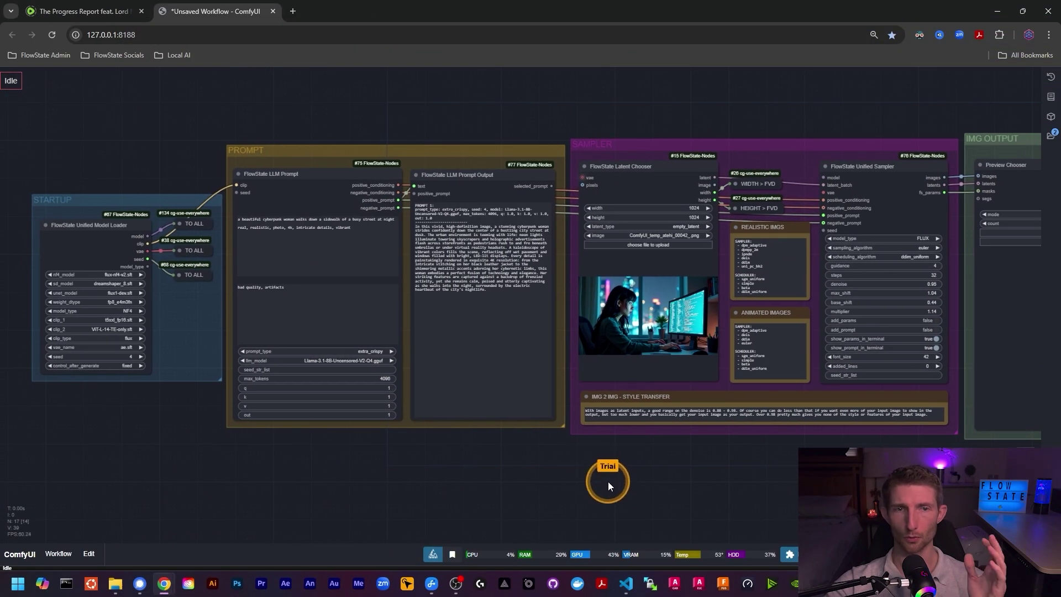
{"action": "left_click_drag", "start_coordinate": [633, 464], "coordinate": [475, 461]}
{"action": "scroll", "coordinate": [738, 273], "scroll_direction": "up", "scroll_amount": 8}
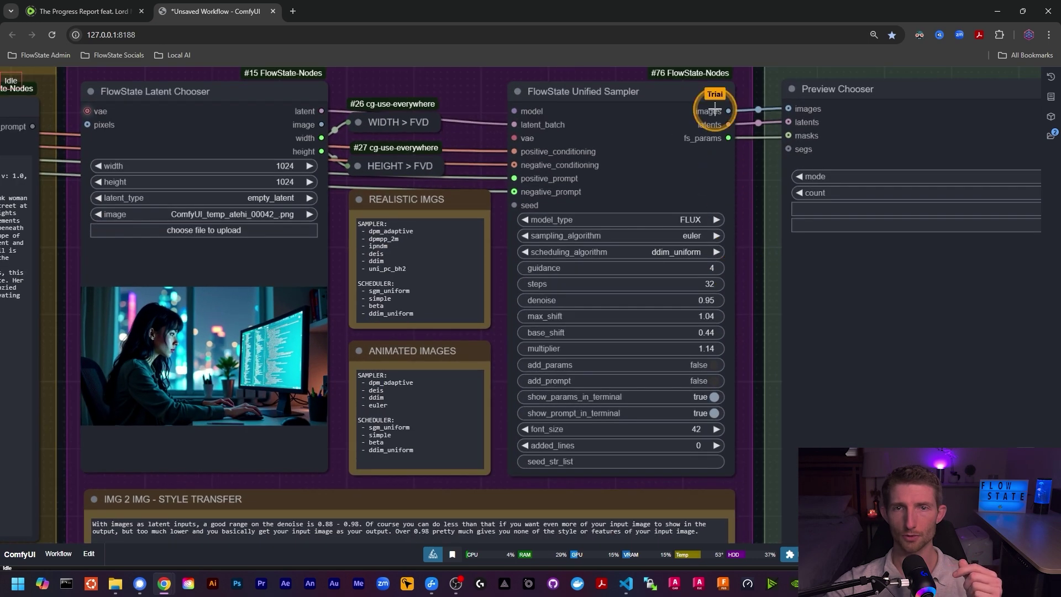
{"action": "scroll", "coordinate": [709, 110], "scroll_direction": "down", "scroll_amount": 1}
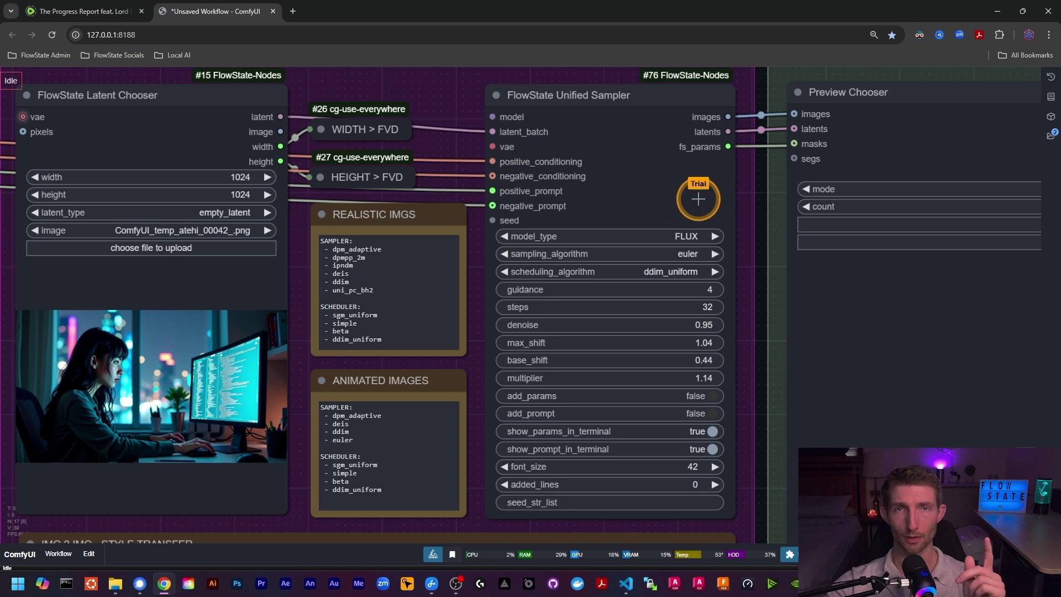
{"action": "scroll", "coordinate": [698, 199], "scroll_direction": "down", "scroll_amount": 2}
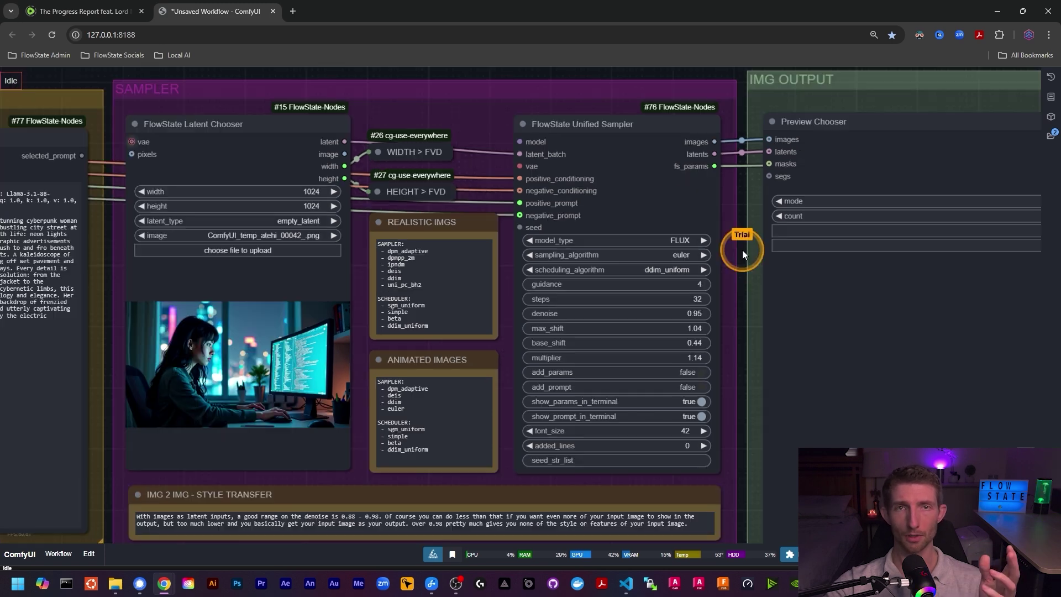
{"action": "scroll", "coordinate": [271, 396], "scroll_direction": "down", "scroll_amount": 6}
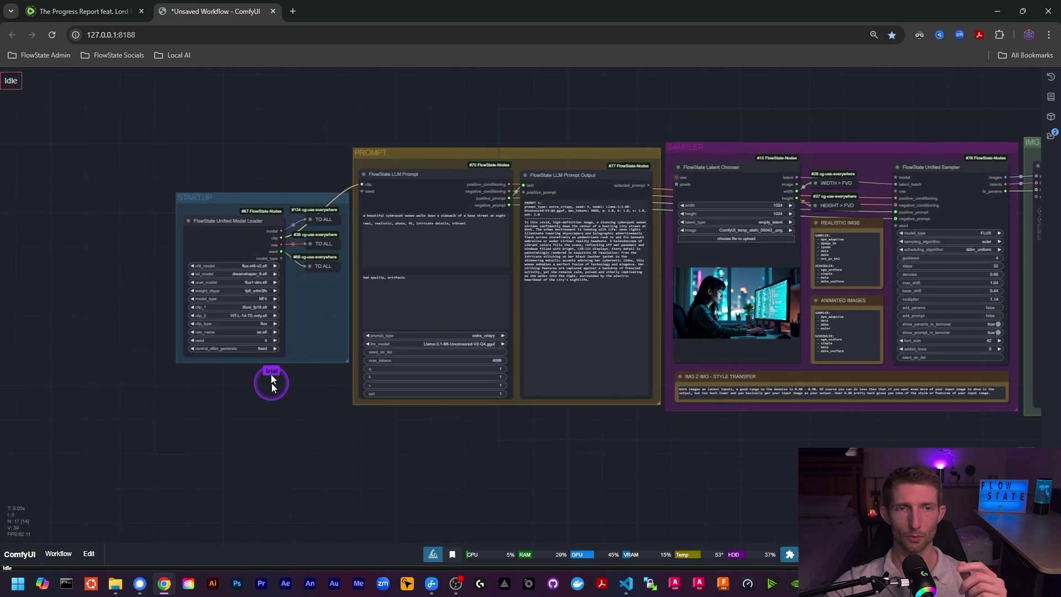
{"action": "scroll", "coordinate": [261, 273], "scroll_direction": "up", "scroll_amount": 4}
{"action": "scroll", "coordinate": [187, 184], "scroll_direction": "up", "scroll_amount": 5}
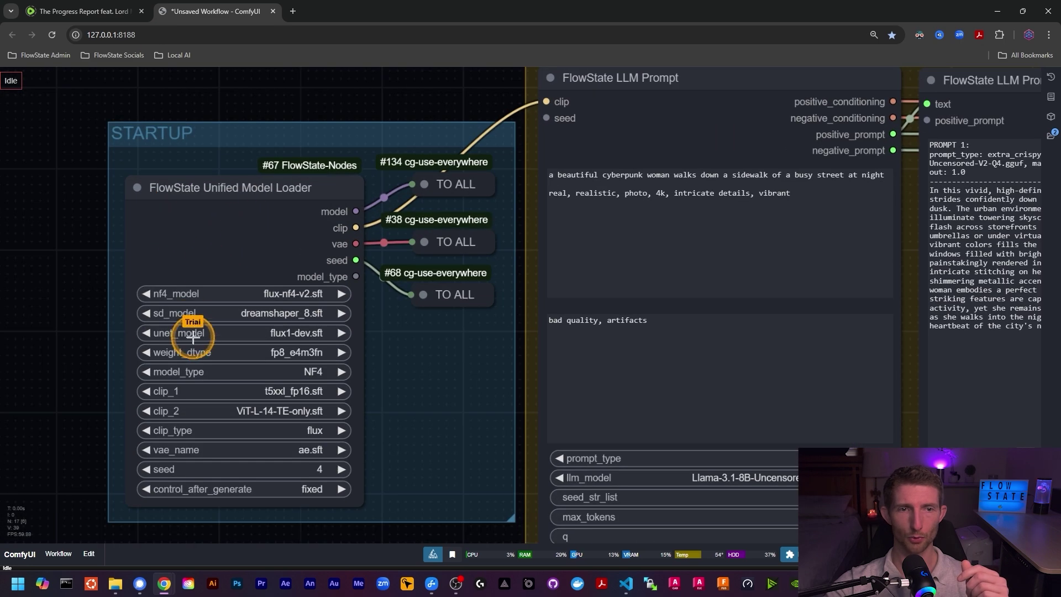
{"action": "scroll", "coordinate": [142, 484], "scroll_direction": "up", "scroll_amount": 1}
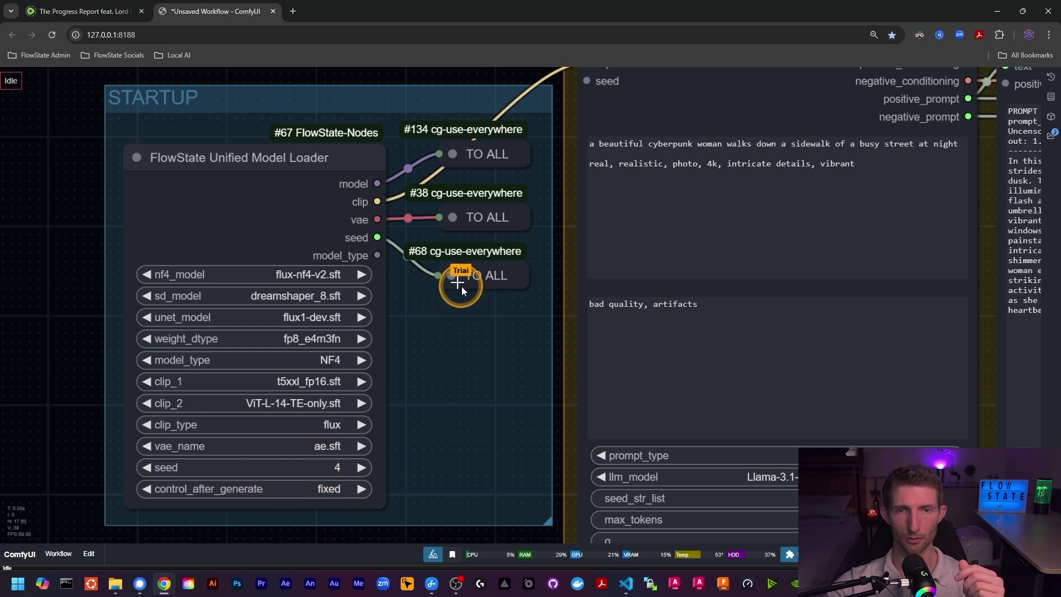
{"action": "scroll", "coordinate": [420, 384], "scroll_direction": "down", "scroll_amount": 4}
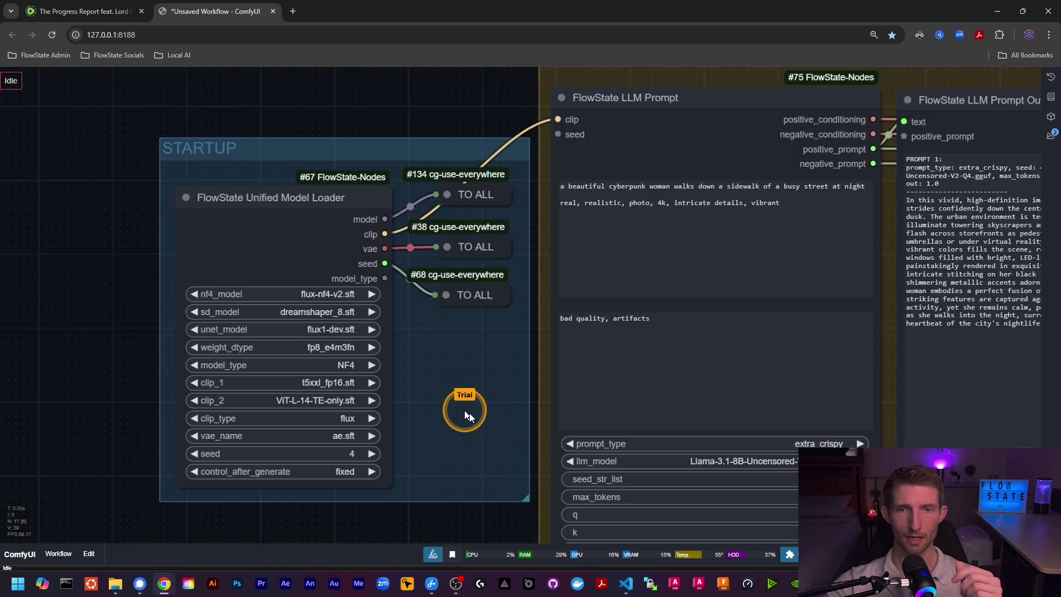
- Survey the PROMPT, SAMPLER and STARTUP groups, settling on the PROMPT and SAMPLER area
{"action": "left_click_drag", "start_coordinate": [455, 415], "coordinate": [338, 413]}
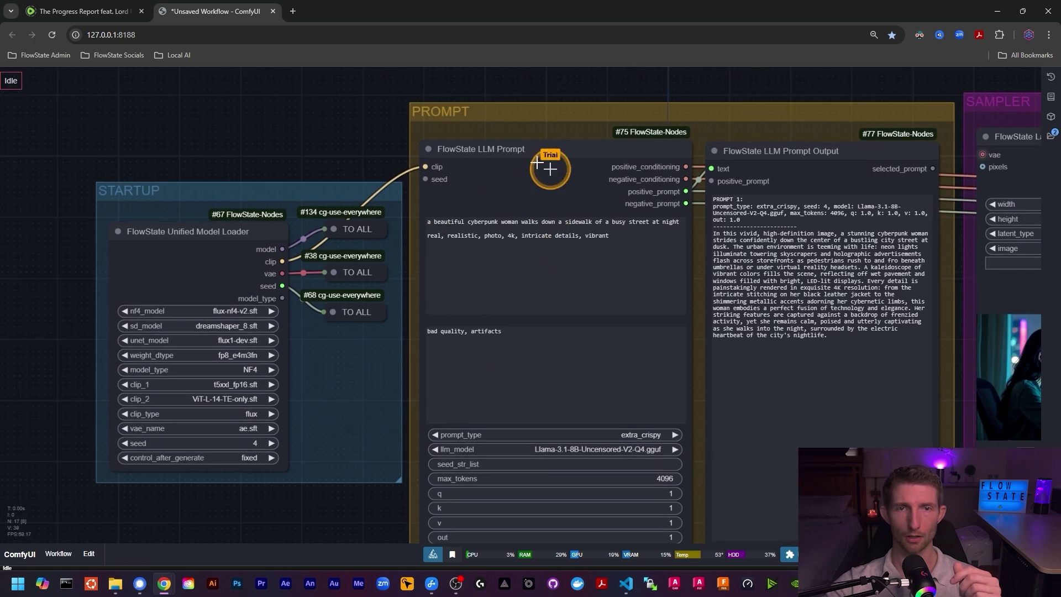
{"action": "scroll", "coordinate": [408, 291], "scroll_direction": "down", "scroll_amount": 5}
{"action": "left_click_drag", "start_coordinate": [693, 472], "coordinate": [518, 440]}
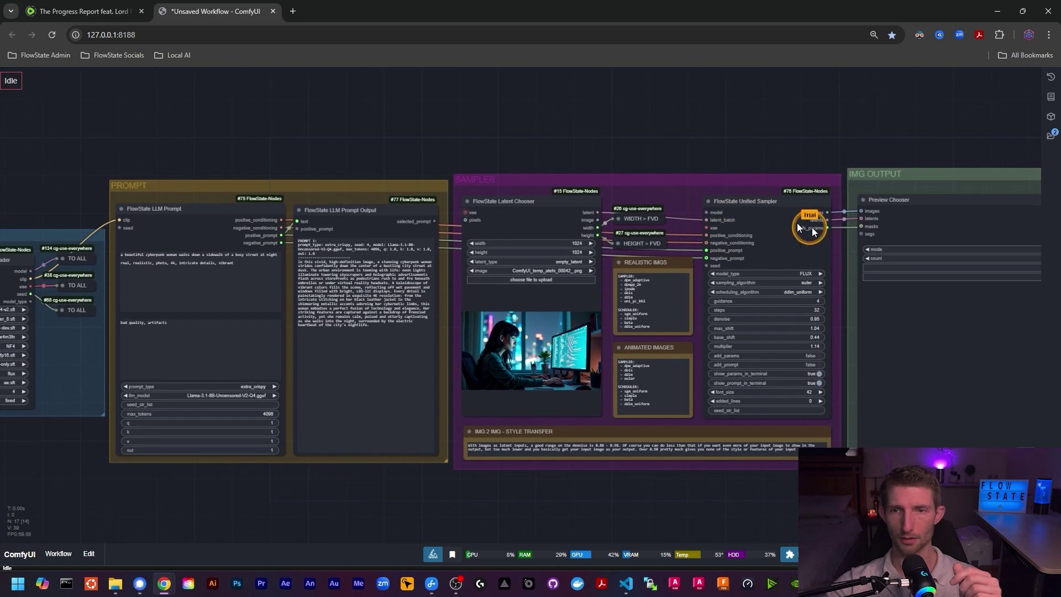
{"action": "left_click_drag", "start_coordinate": [269, 492], "coordinate": [525, 497]}
{"action": "scroll", "coordinate": [209, 377], "scroll_direction": "up", "scroll_amount": 4}
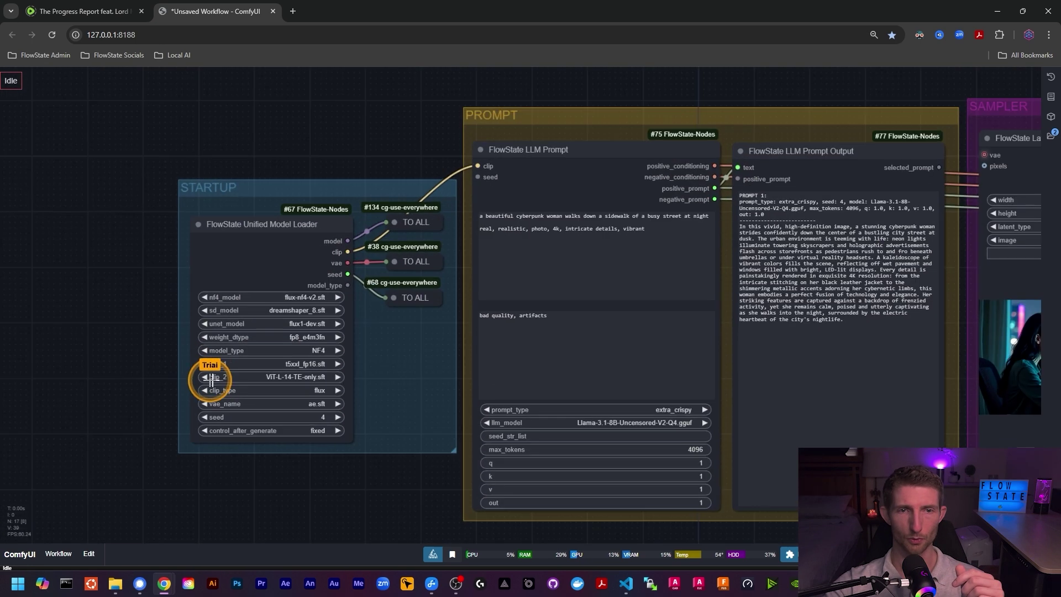
{"action": "scroll", "coordinate": [265, 289], "scroll_direction": "up", "scroll_amount": 4}
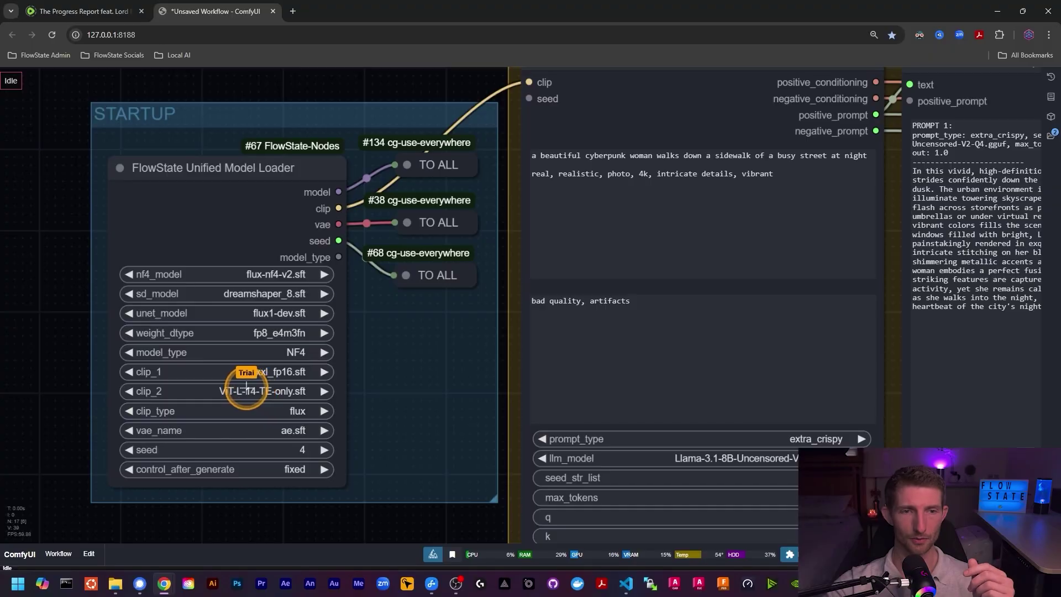
{"action": "scroll", "coordinate": [254, 397], "scroll_direction": "up", "scroll_amount": 3}
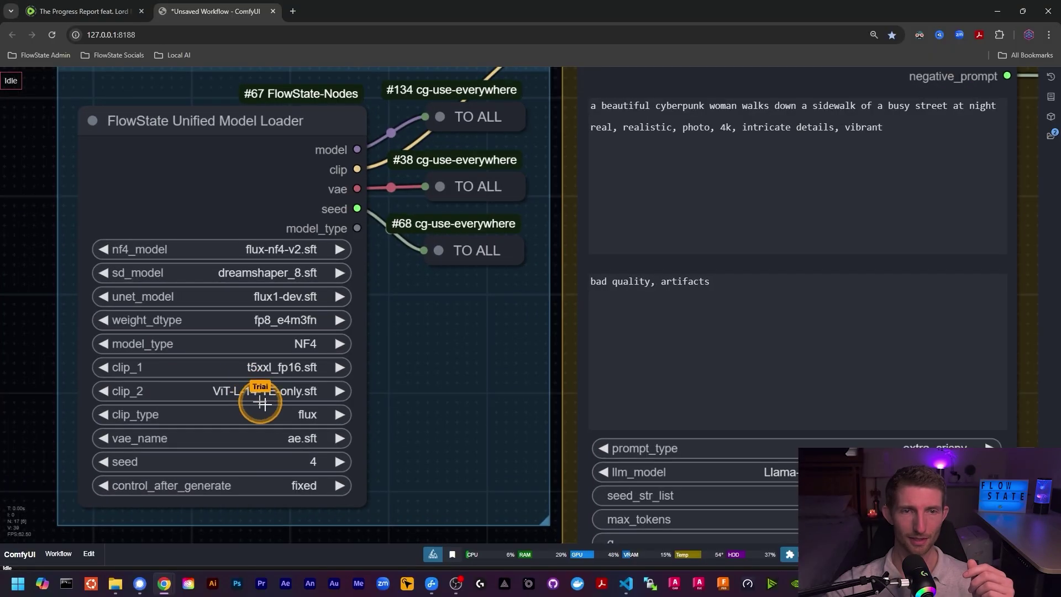
{"action": "scroll", "coordinate": [260, 399], "scroll_direction": "down", "scroll_amount": 3}
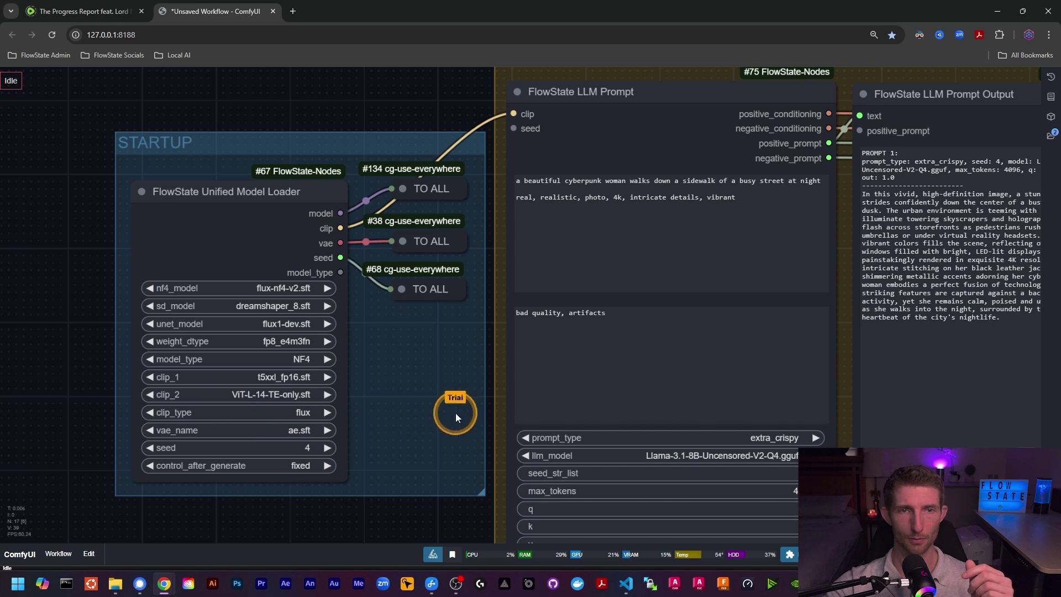
{"action": "left_click_drag", "start_coordinate": [440, 414], "coordinate": [153, 362]}
{"action": "scroll", "coordinate": [189, 356], "scroll_direction": "down", "scroll_amount": 2}
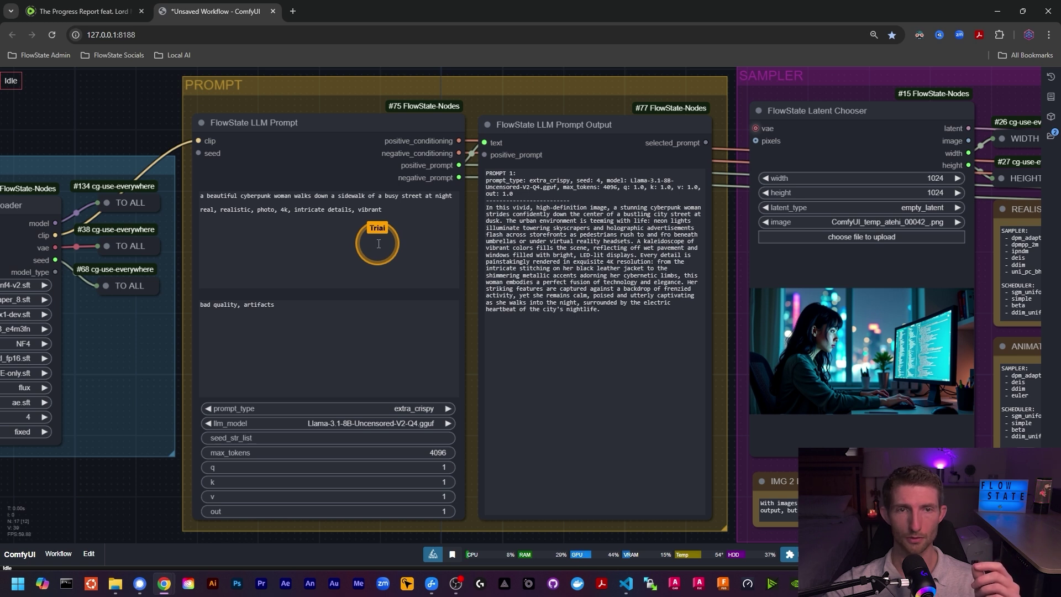
- Add a ----- separator and a second prompt: cyberpunk woman sitting at her computer writing code
{"action": "left_click", "coordinate": [395, 236]}
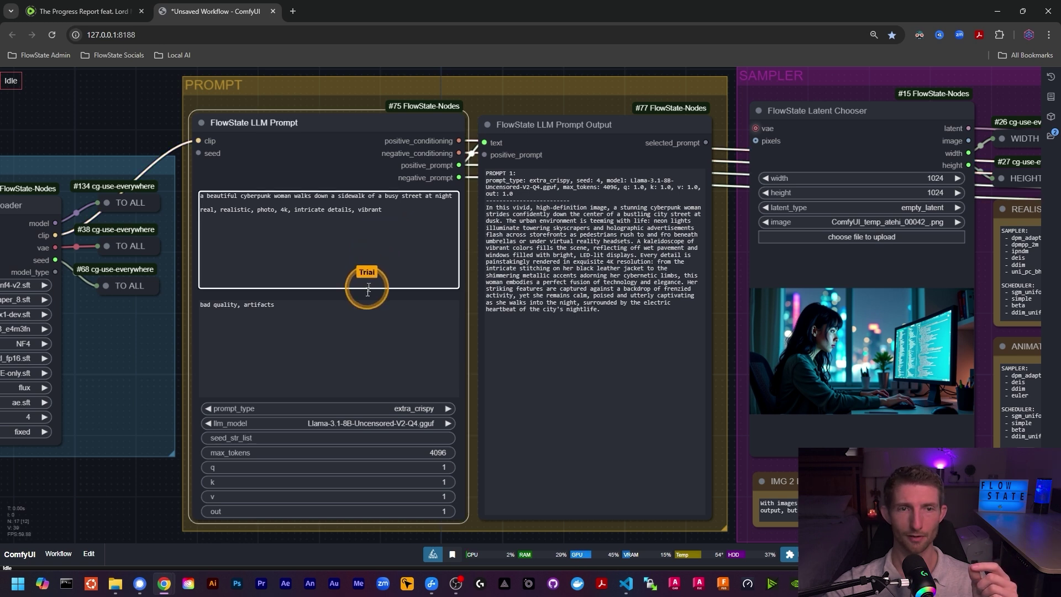
{"action": "left_click", "coordinate": [359, 345]}
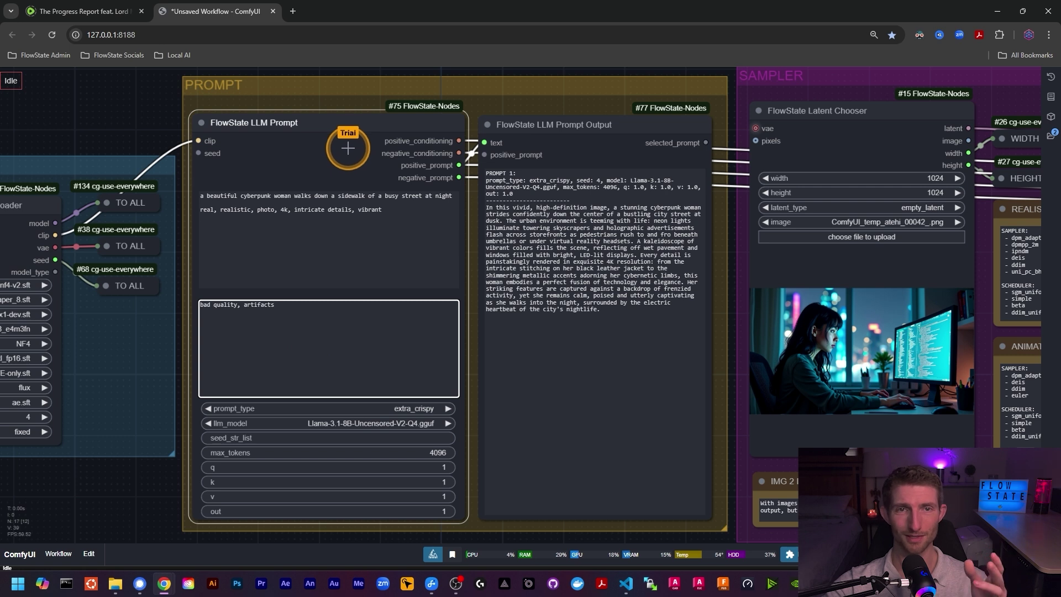
{"action": "left_click", "coordinate": [378, 144]}
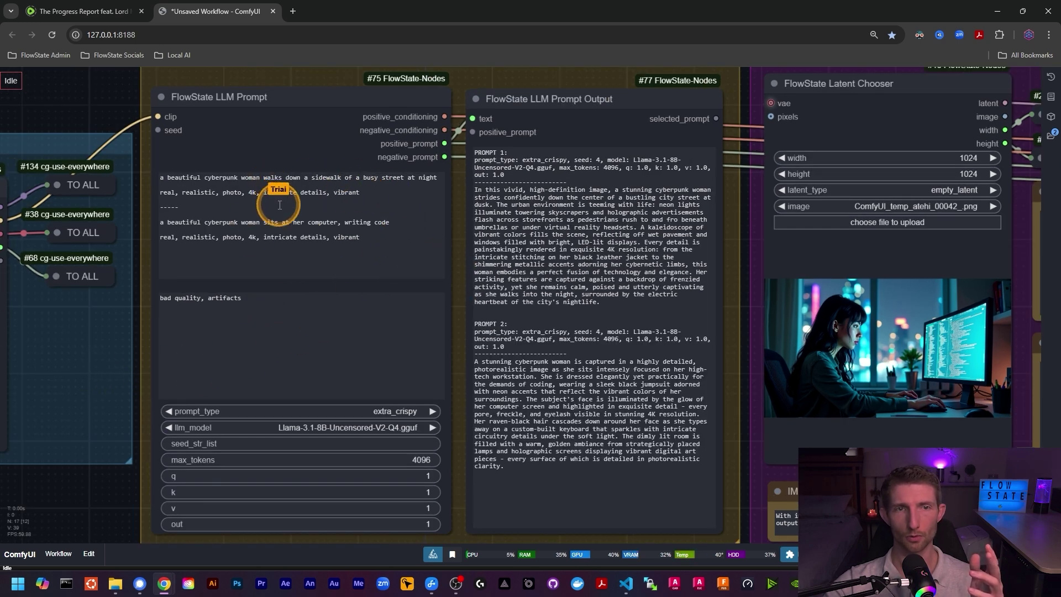
{"action": "left_click", "coordinate": [176, 208]}
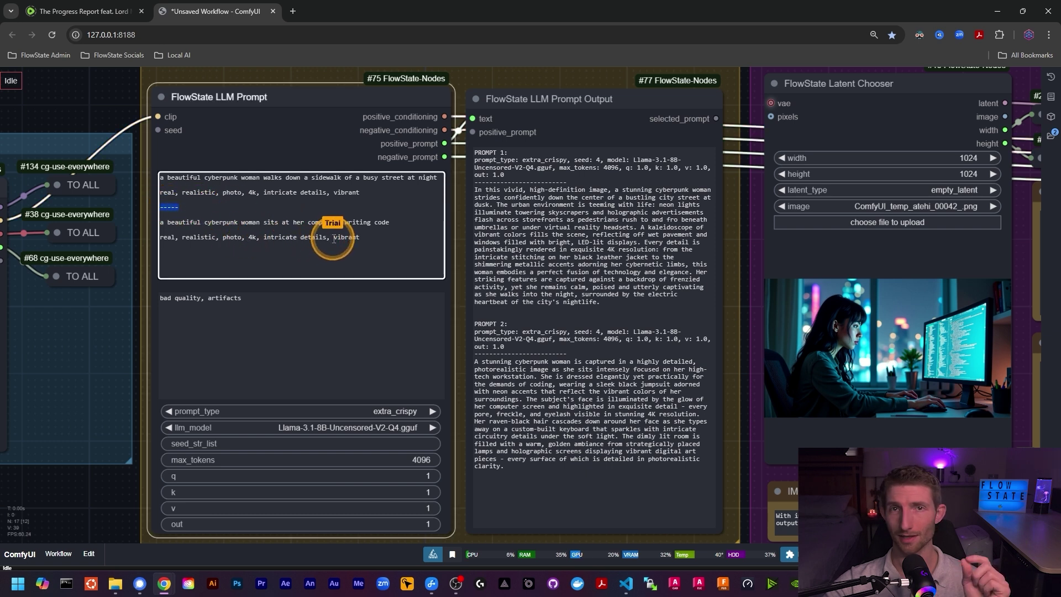
{"action": "left_click", "coordinate": [360, 238]}
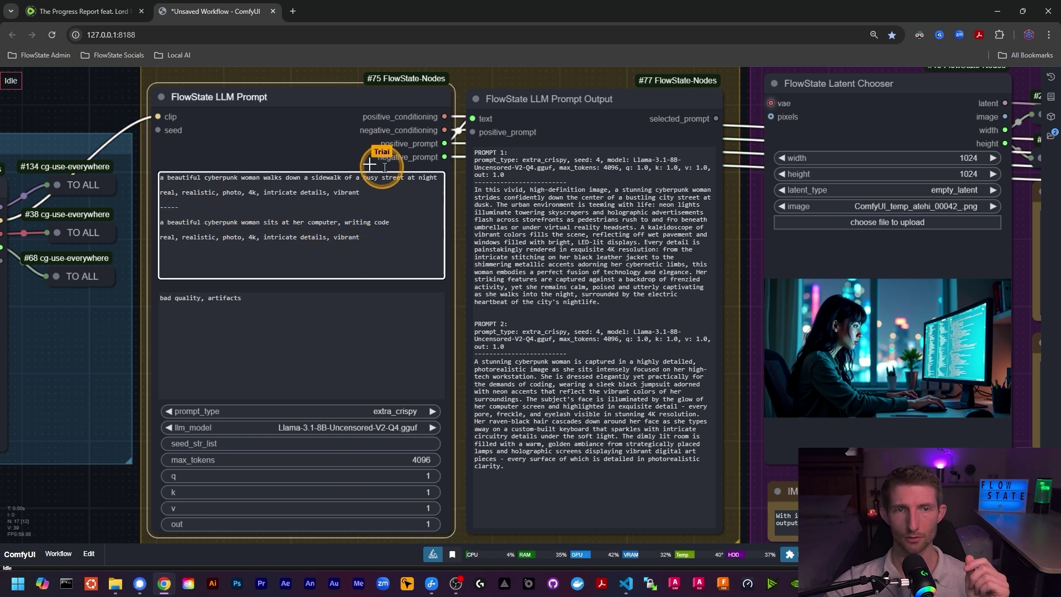
{"action": "left_click_drag", "start_coordinate": [462, 279], "coordinate": [464, 280]}
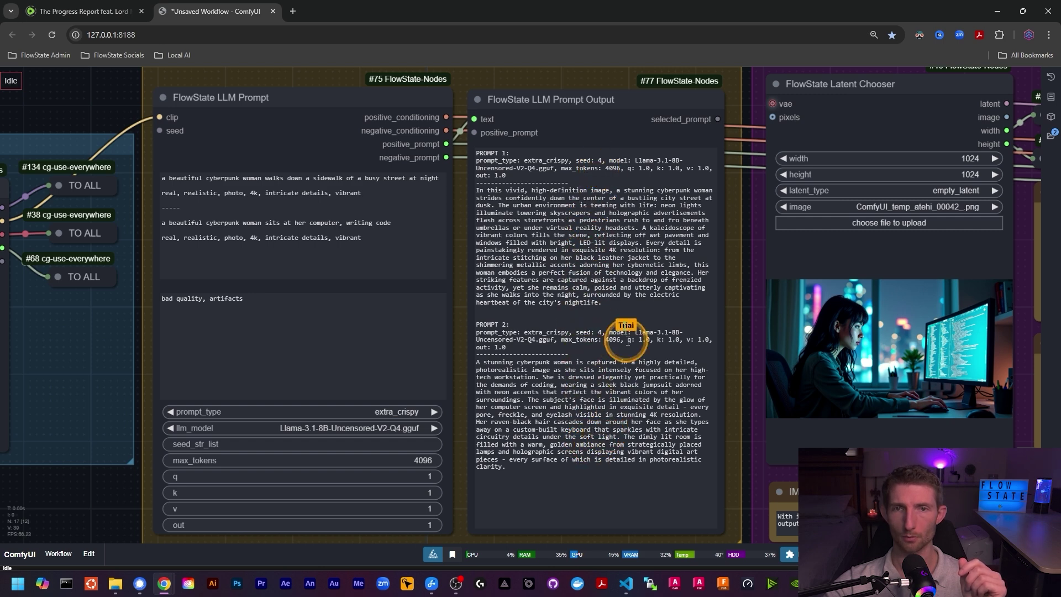
- Jump to the sampler area and zoom in on the Latent Chooser's woman-coding input image
{"action": "key", "text": "2"}
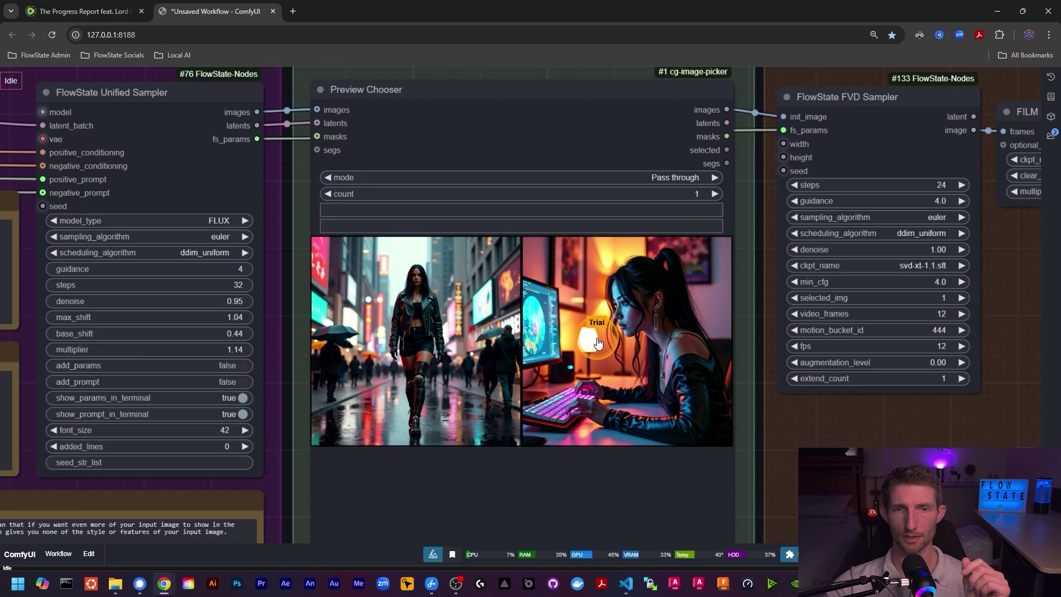
{"action": "scroll", "coordinate": [597, 342], "scroll_direction": "up", "scroll_amount": 5}
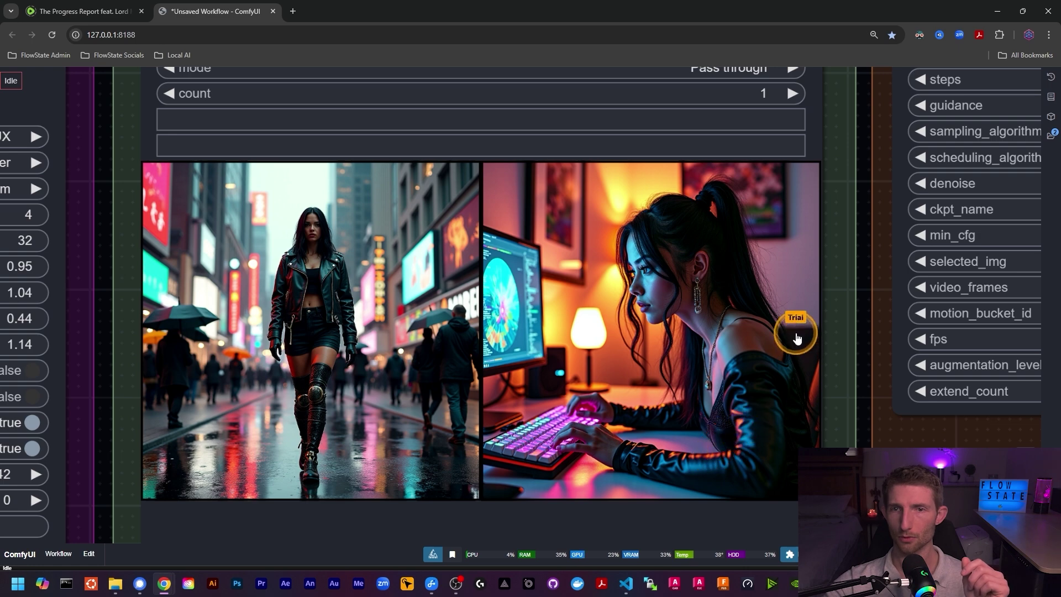
{"action": "scroll", "coordinate": [796, 332], "scroll_direction": "down", "scroll_amount": 5}
{"action": "scroll", "coordinate": [392, 246], "scroll_direction": "up", "scroll_amount": 5}
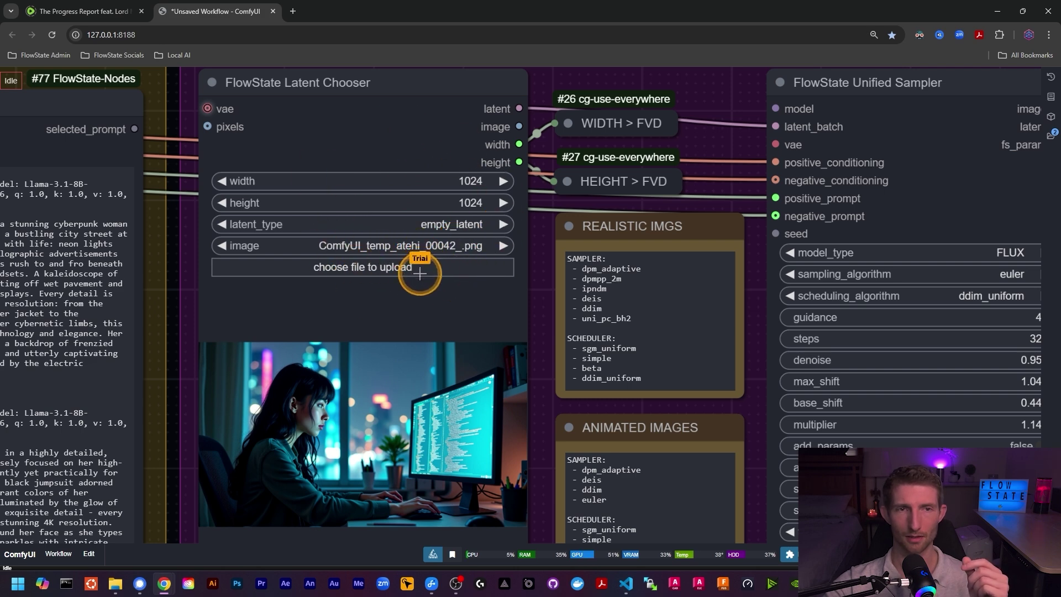
- Zoom and pan to show the FlowState Unified Sampler settings beside the Preview Chooser images
{"action": "scroll", "coordinate": [290, 169], "scroll_direction": "down", "scroll_amount": 5}
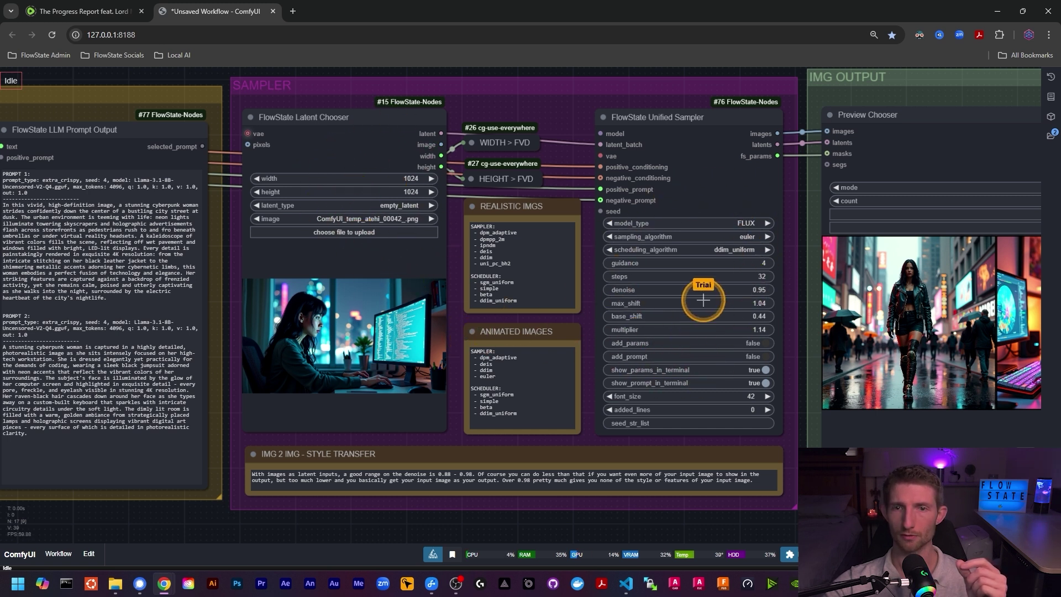
{"action": "scroll", "coordinate": [604, 288], "scroll_direction": "right", "scroll_amount": 3}
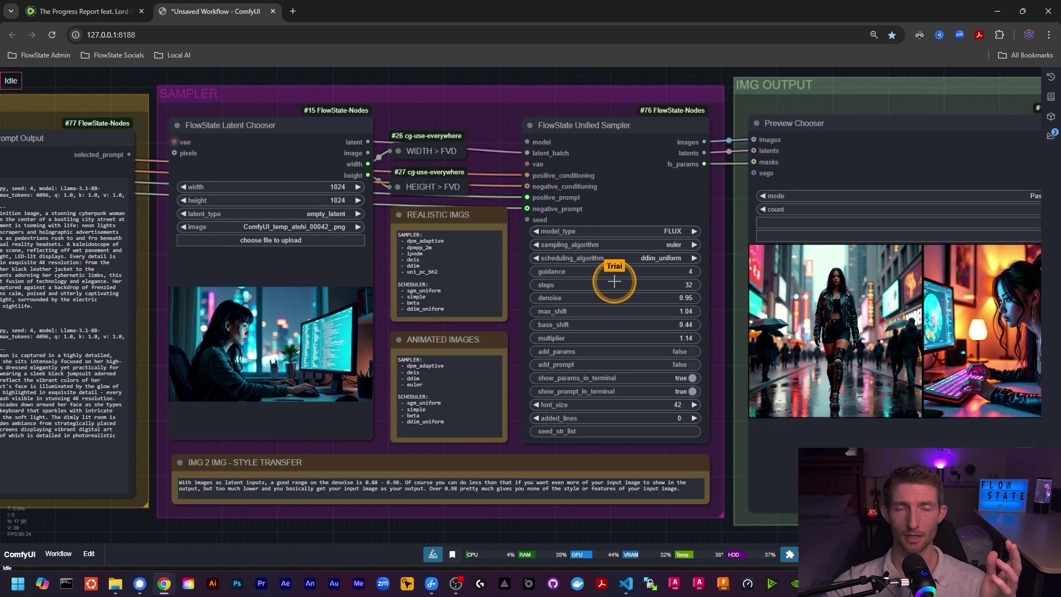
{"action": "scroll", "coordinate": [655, 309], "scroll_direction": "up", "scroll_amount": 2}
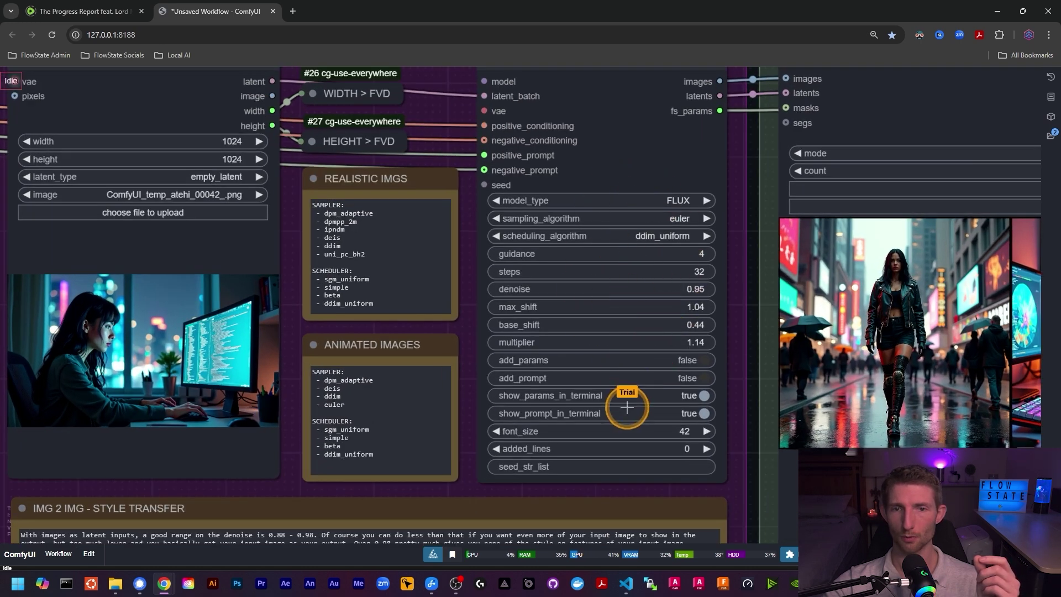
{"action": "scroll", "coordinate": [635, 437], "scroll_direction": "down", "scroll_amount": 1}
{"action": "scroll", "coordinate": [472, 360], "scroll_direction": "up", "scroll_amount": 1}
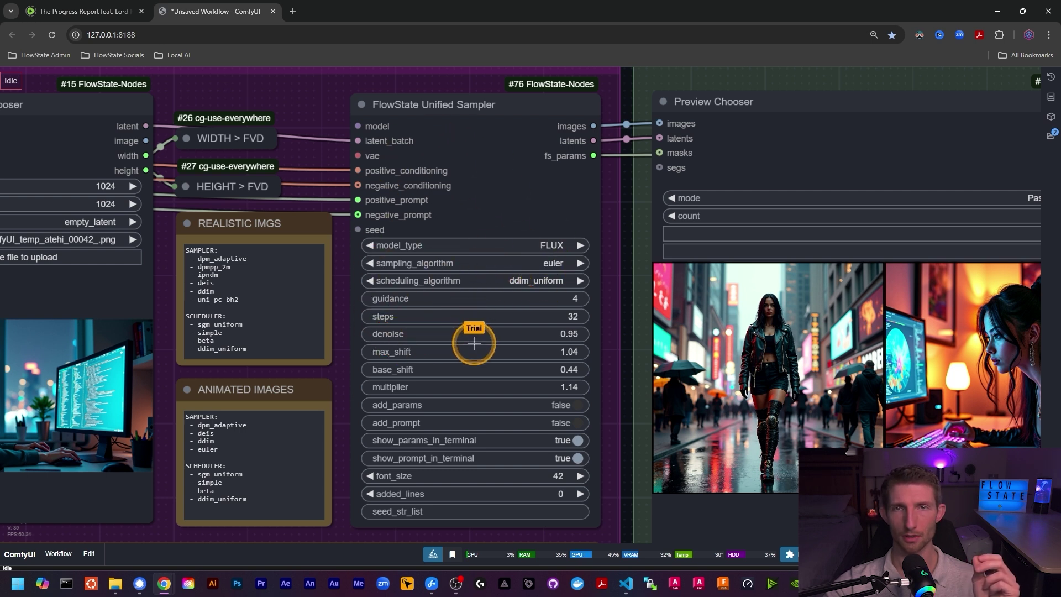
- Set add_params to true in the Unified Sampler and queue the workflow again
{"action": "mouse_move", "coordinate": [474, 345]}
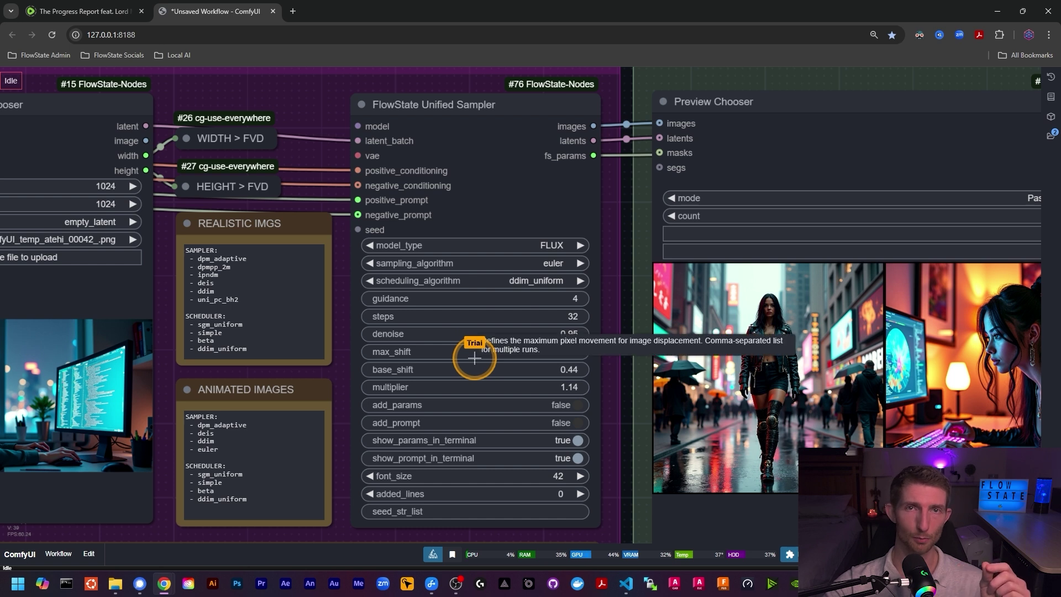
{"action": "mouse_move", "coordinate": [490, 382]}
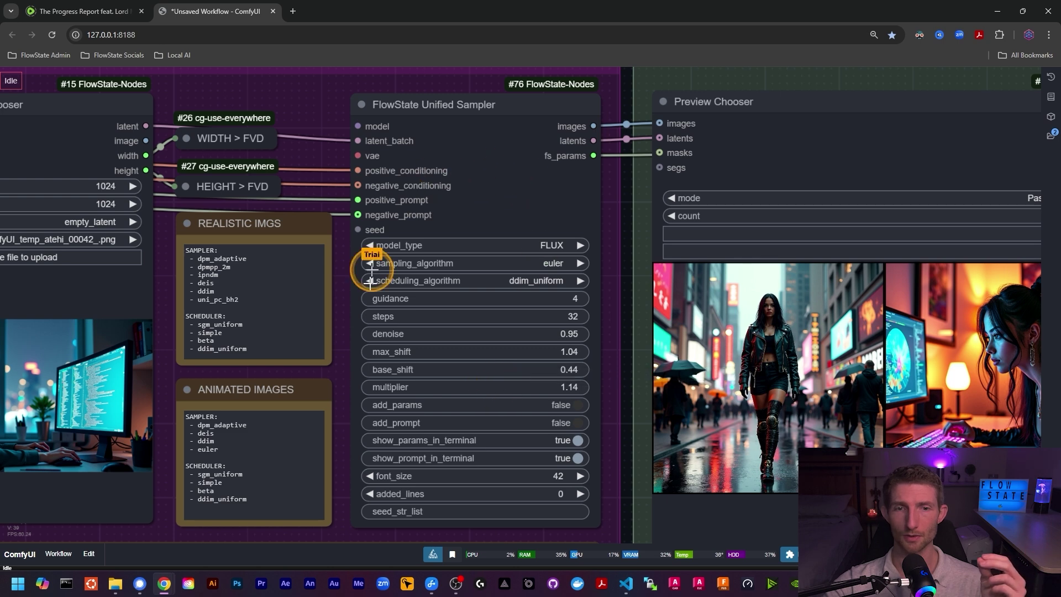
{"action": "scroll", "coordinate": [435, 244], "scroll_direction": "down", "scroll_amount": 2}
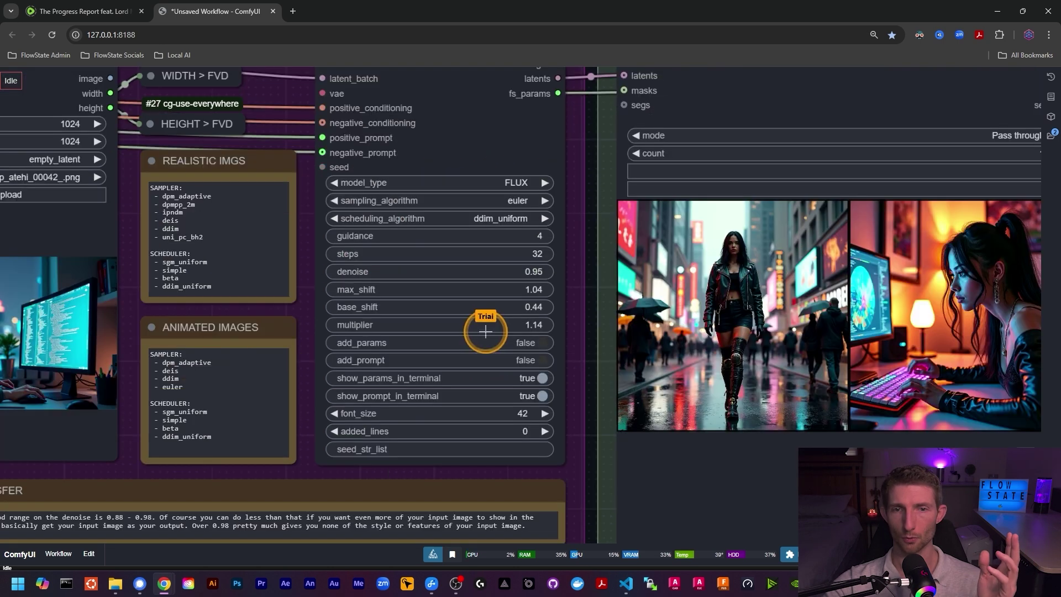
{"action": "left_click", "coordinate": [545, 343]}
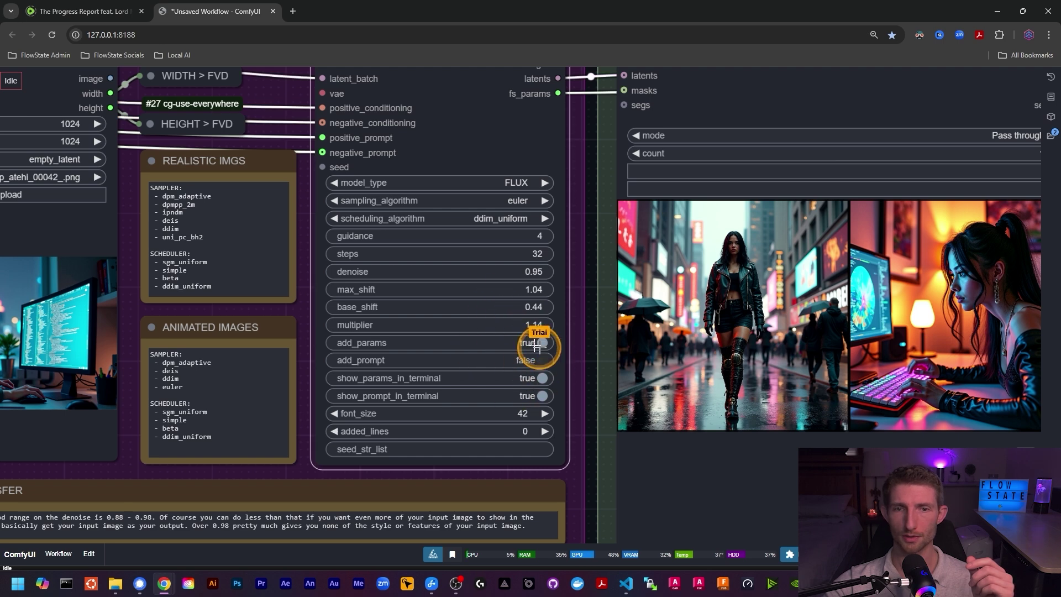
{"action": "left_click", "coordinate": [918, 553]}
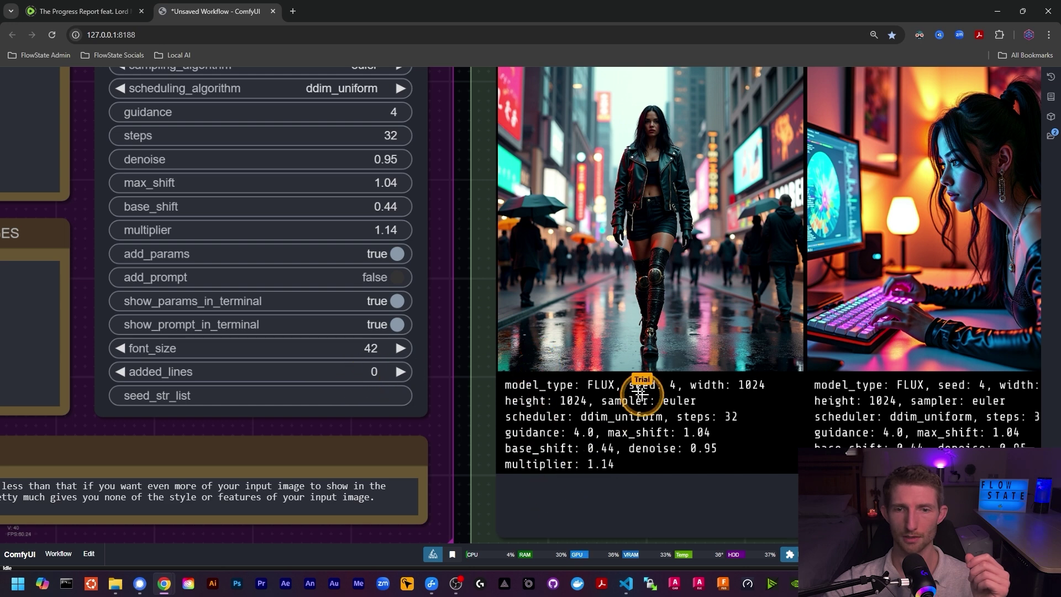
- Zoom out of the canvas and switch to the FlowState-Nodes GitHub tab
{"action": "scroll", "coordinate": [532, 502], "scroll_direction": "down", "scroll_amount": 3}
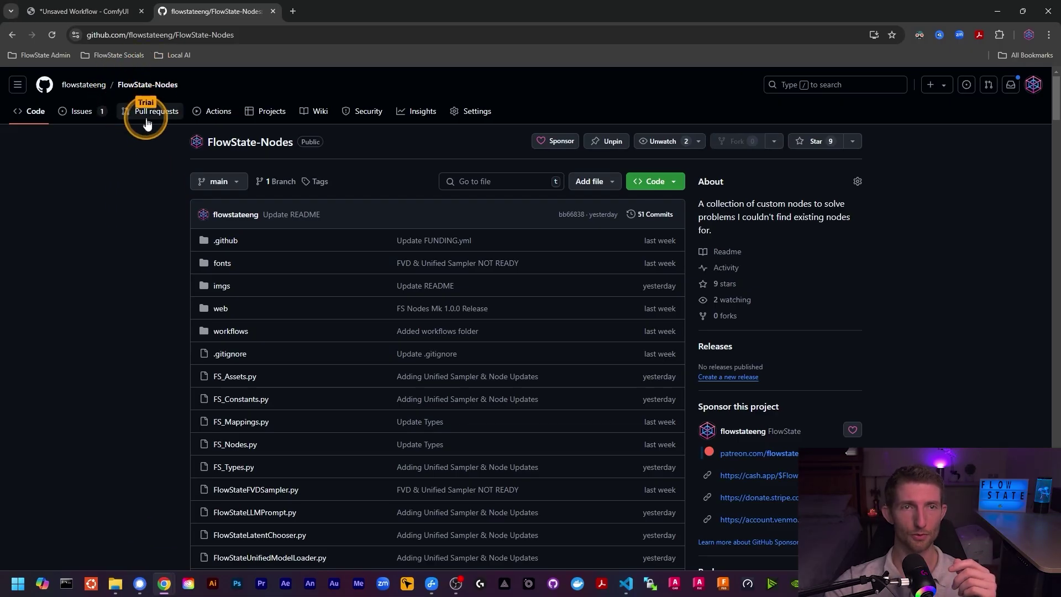
- Copy the FlowState-Nodes HTTPS clone URL from the Code menu and return to ComfyUI
{"action": "scroll", "coordinate": [141, 237], "scroll_direction": "down", "scroll_amount": 2}
{"action": "scroll", "coordinate": [141, 238], "scroll_direction": "up", "scroll_amount": 1}
{"action": "left_click", "coordinate": [655, 126]}
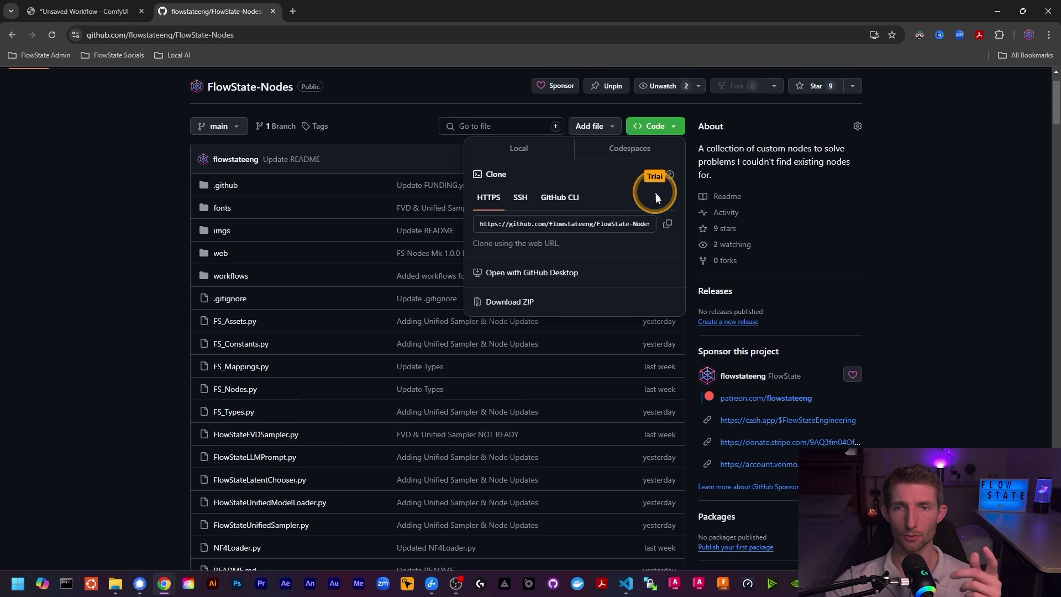
{"action": "left_click", "coordinate": [668, 225]}
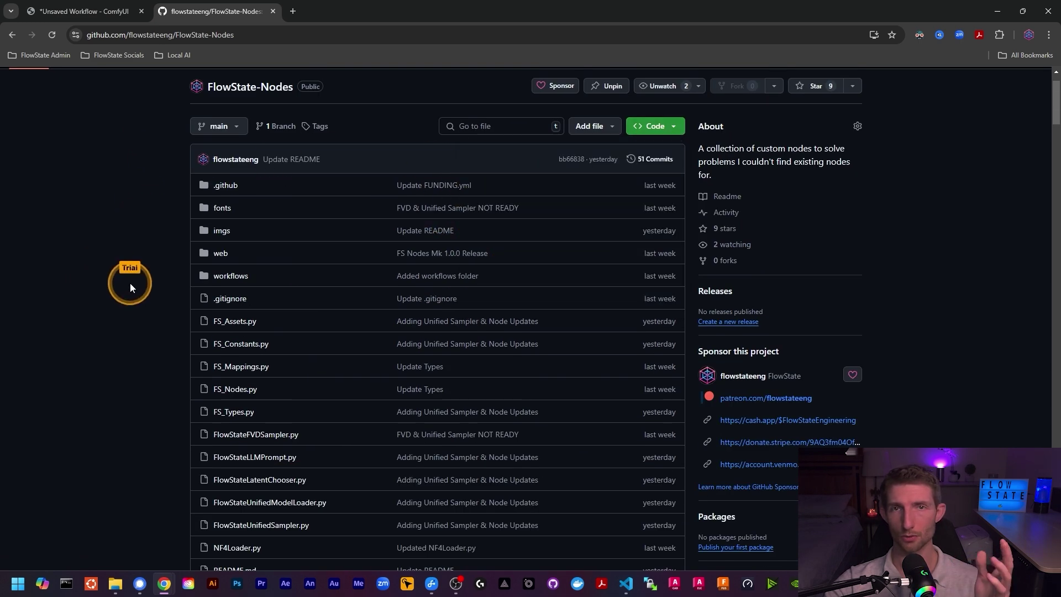
{"action": "left_click", "coordinate": [118, 11]}
{"action": "left_click", "coordinate": [799, 559]}
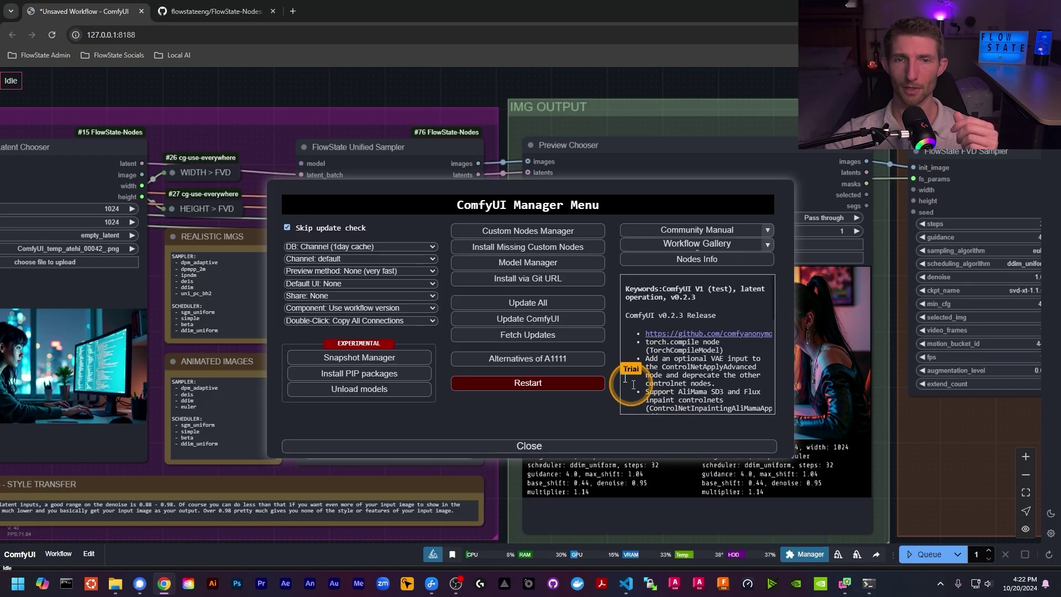
{"action": "left_click", "coordinate": [509, 282]}
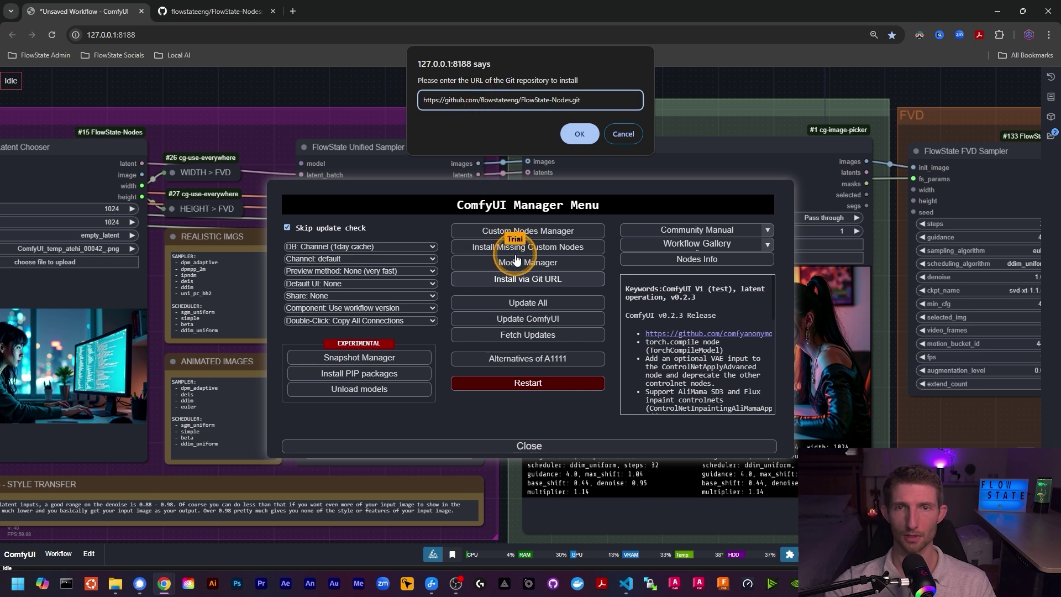
{"action": "left_click", "coordinate": [636, 139]}
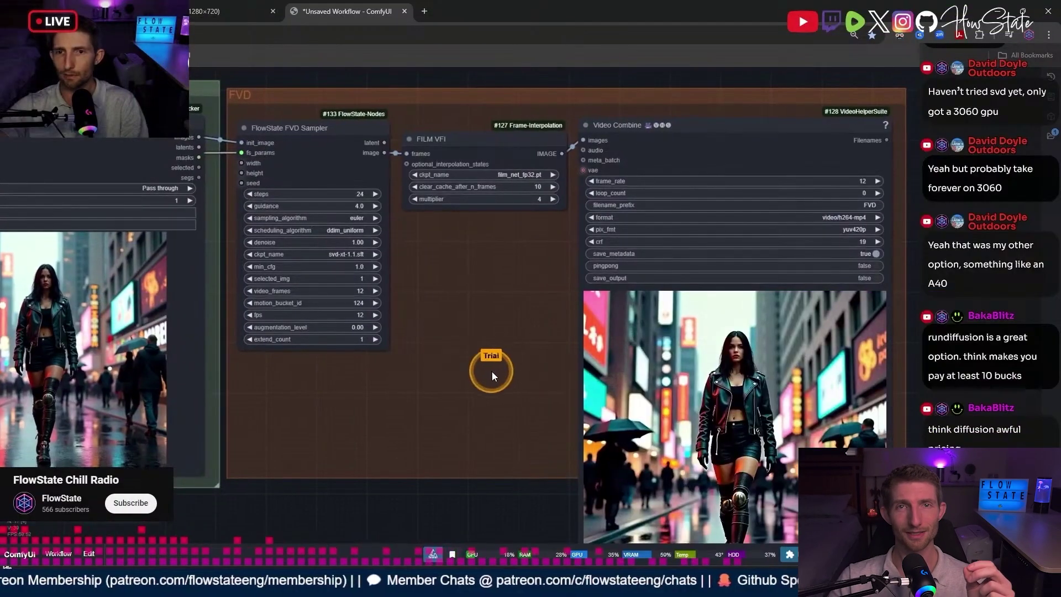
- Open FVD_00001.mp4 from the Video Combine node's preview in a new browser tab
{"action": "left_click_drag", "start_coordinate": [492, 370], "coordinate": [396, 244]}
{"action": "scroll", "coordinate": [647, 315], "scroll_direction": "up", "scroll_amount": 4}
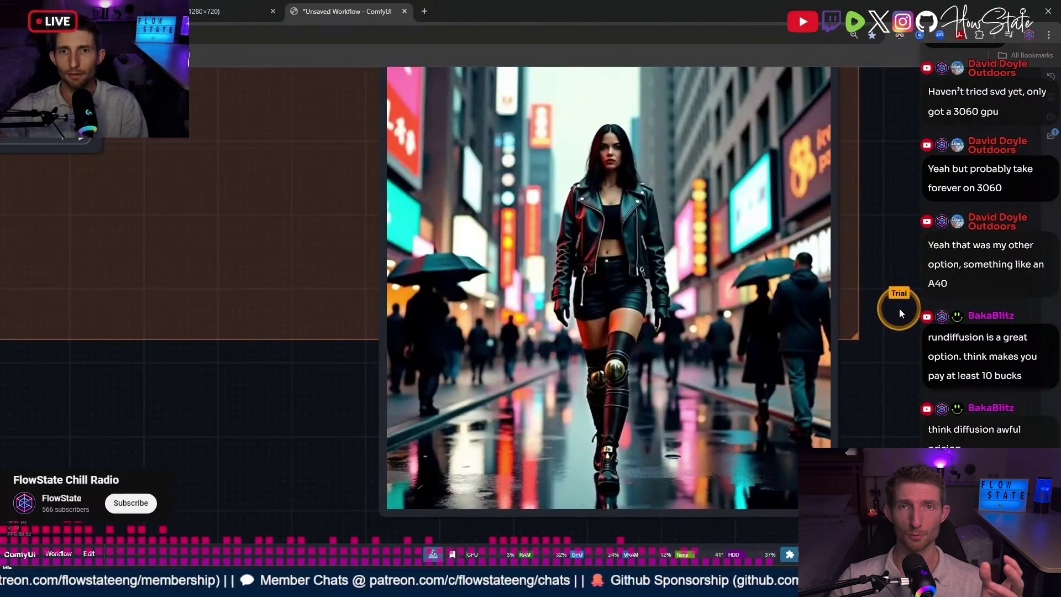
{"action": "right_click", "coordinate": [645, 243]}
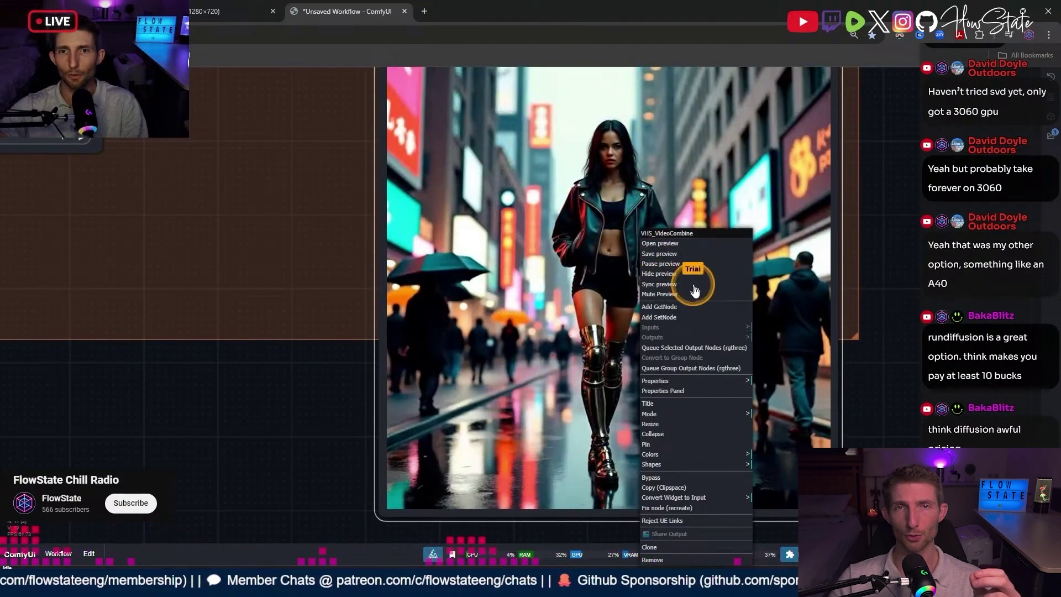
{"action": "left_click", "coordinate": [684, 243]}
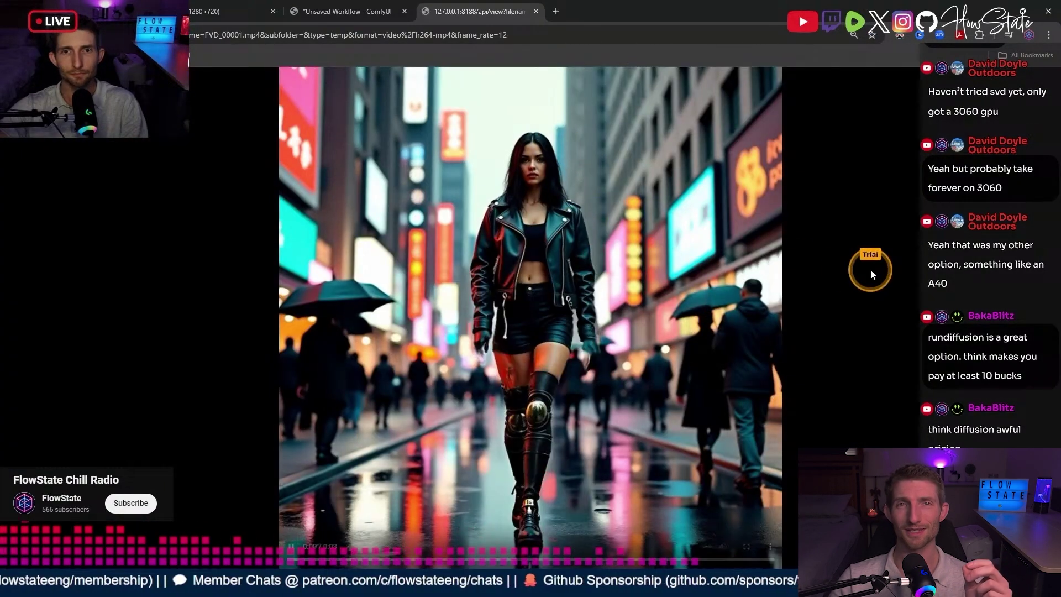